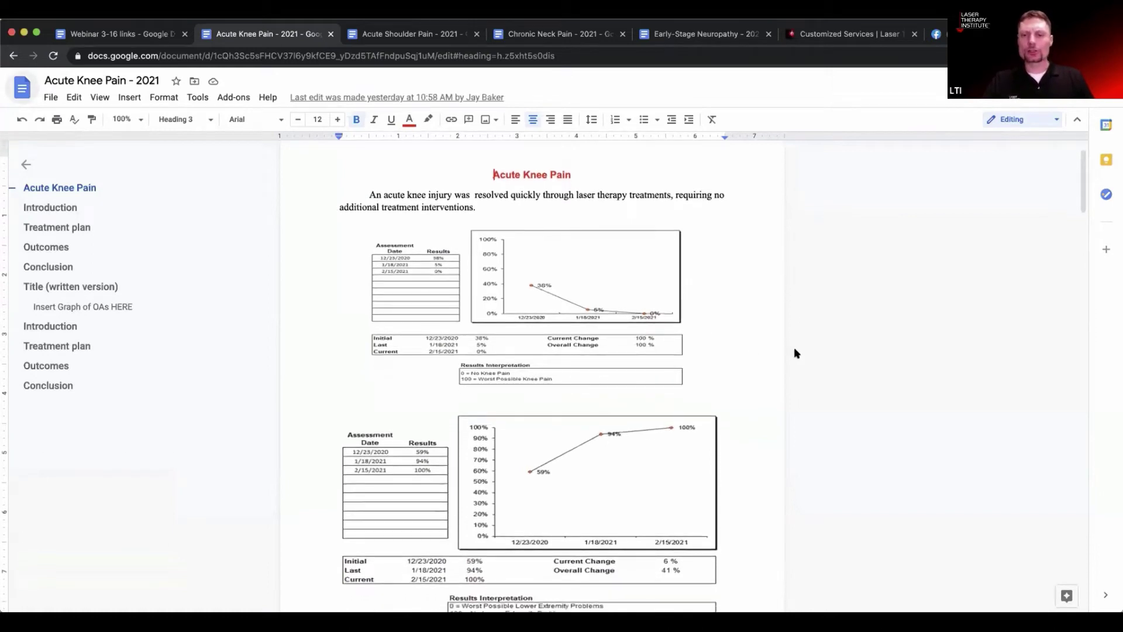
scroll(794, 354, down, 2)
scroll(794, 353, down, 2)
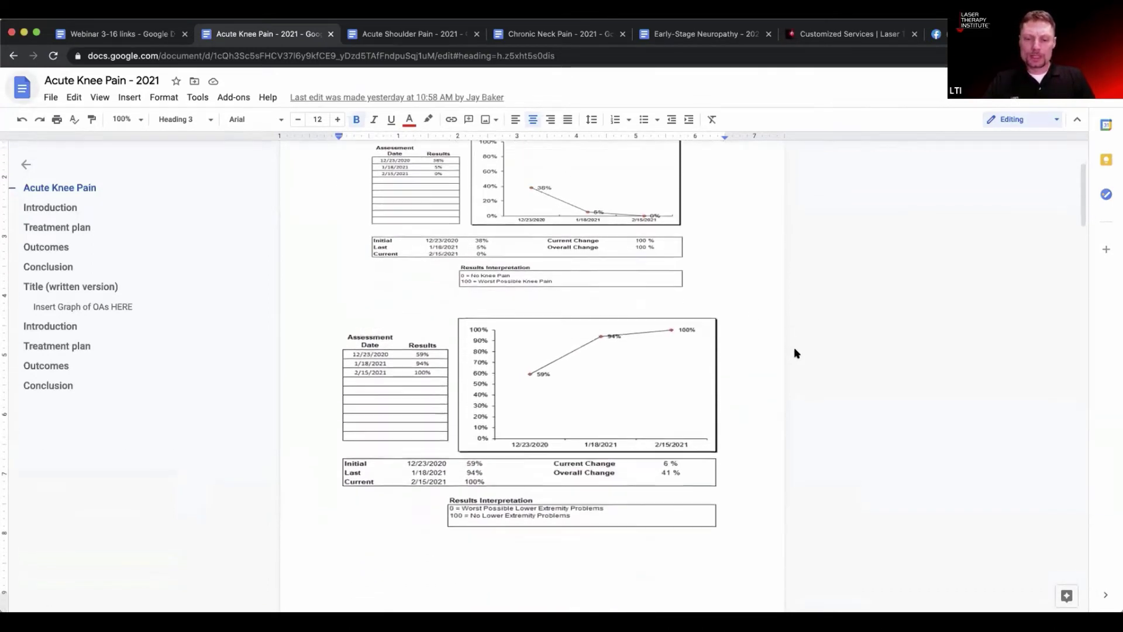
scroll(794, 354, down, 2)
scroll(795, 353, down, 2)
scroll(794, 353, down, 1)
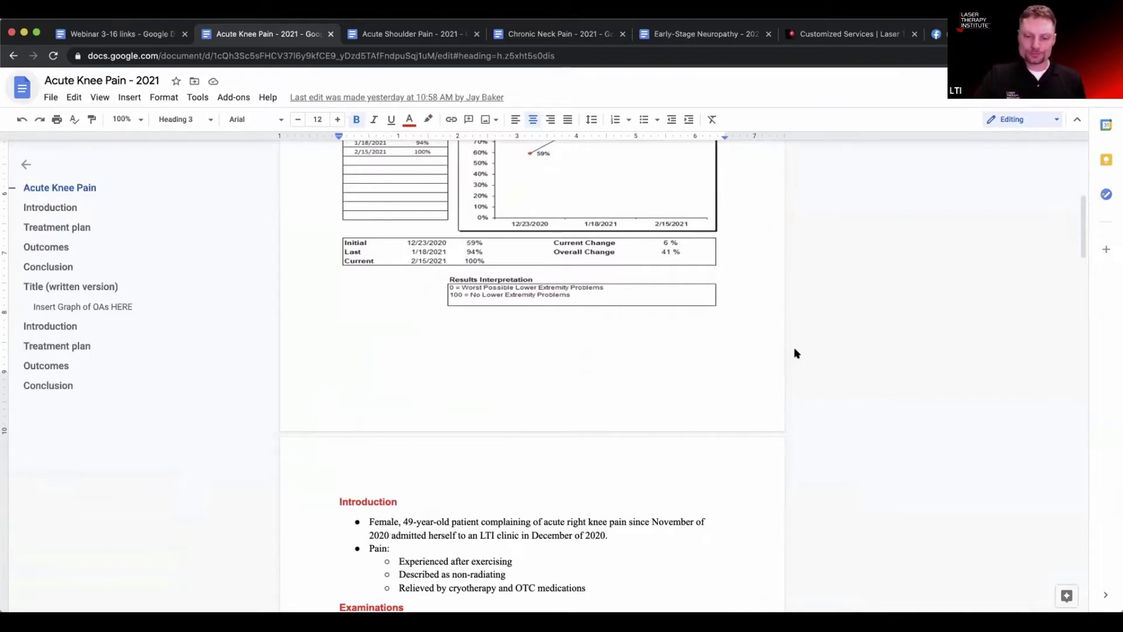
scroll(794, 353, up, 1)
scroll(794, 353, up, 1)
scroll(795, 354, up, 1)
scroll(793, 354, up, 2)
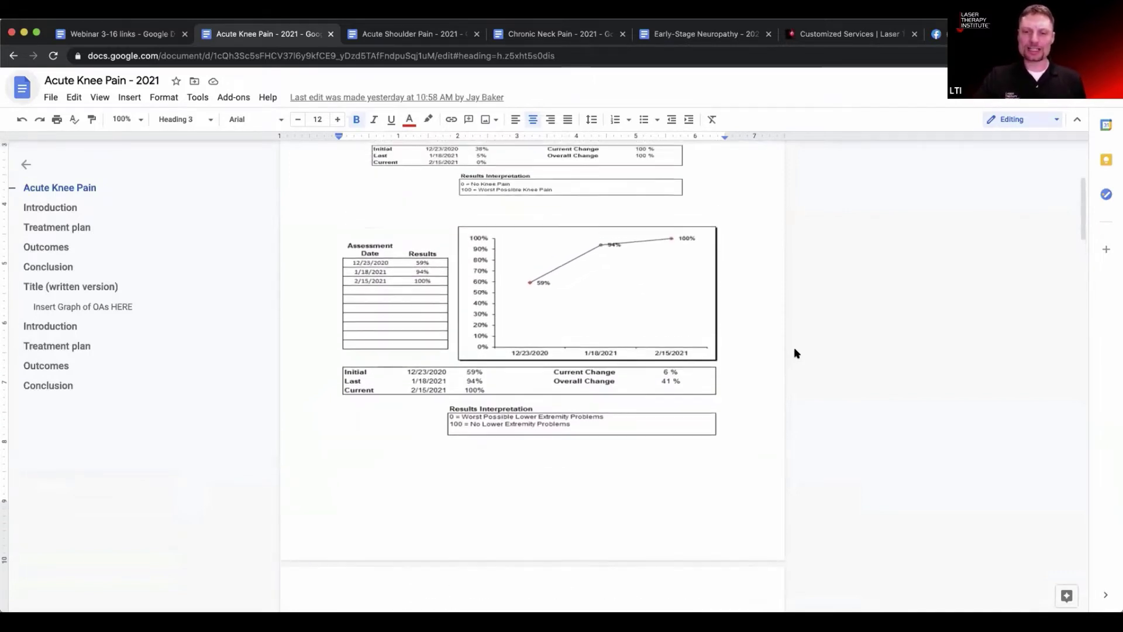
scroll(794, 353, up, 1)
scroll(794, 353, up, 2)
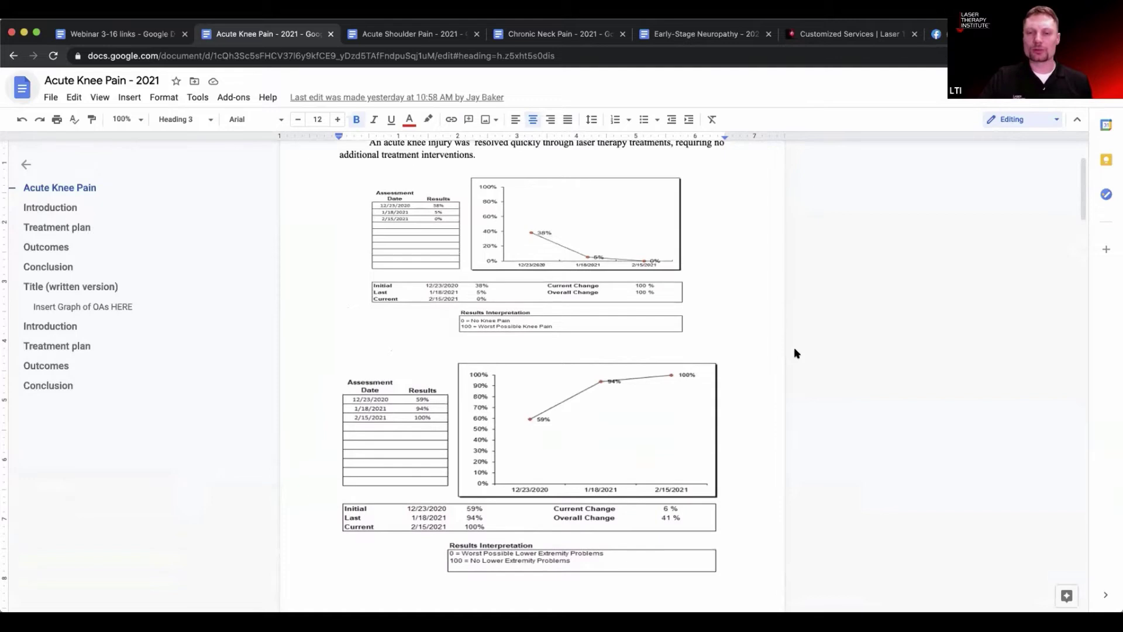
scroll(793, 354, up, 2)
scroll(794, 354, down, 1)
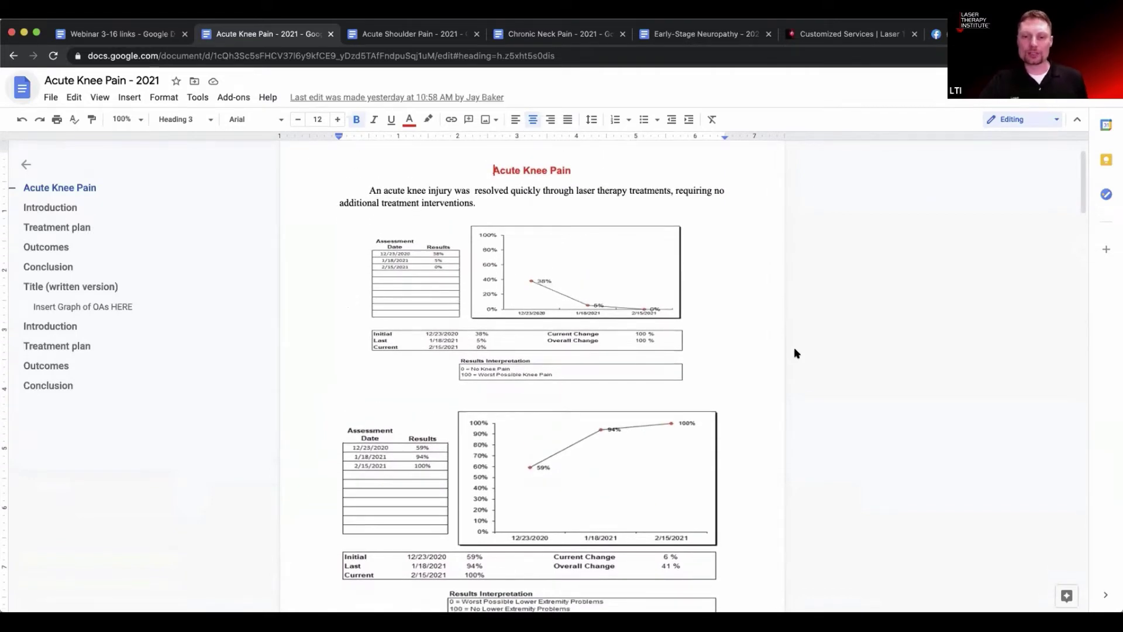
scroll(794, 354, down, 1)
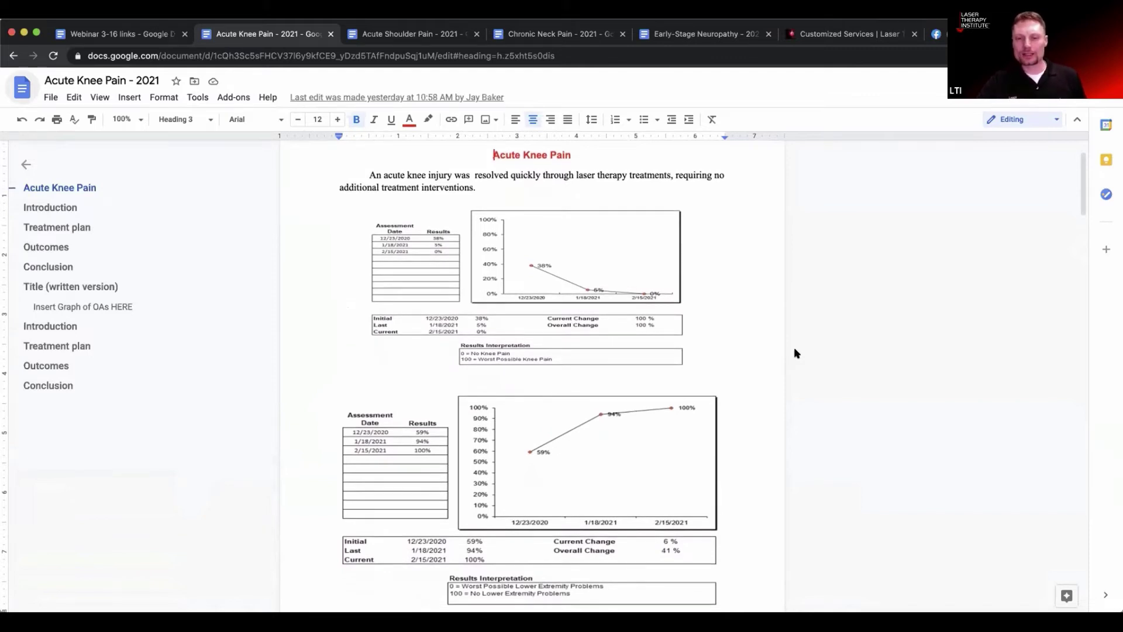
scroll(794, 354, down, 1)
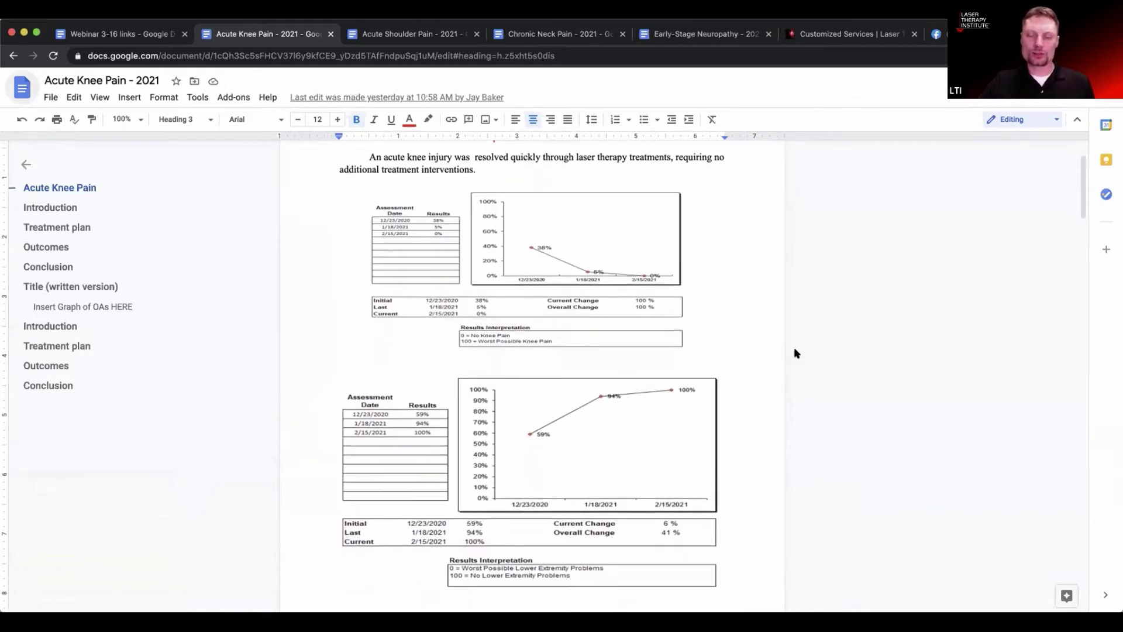